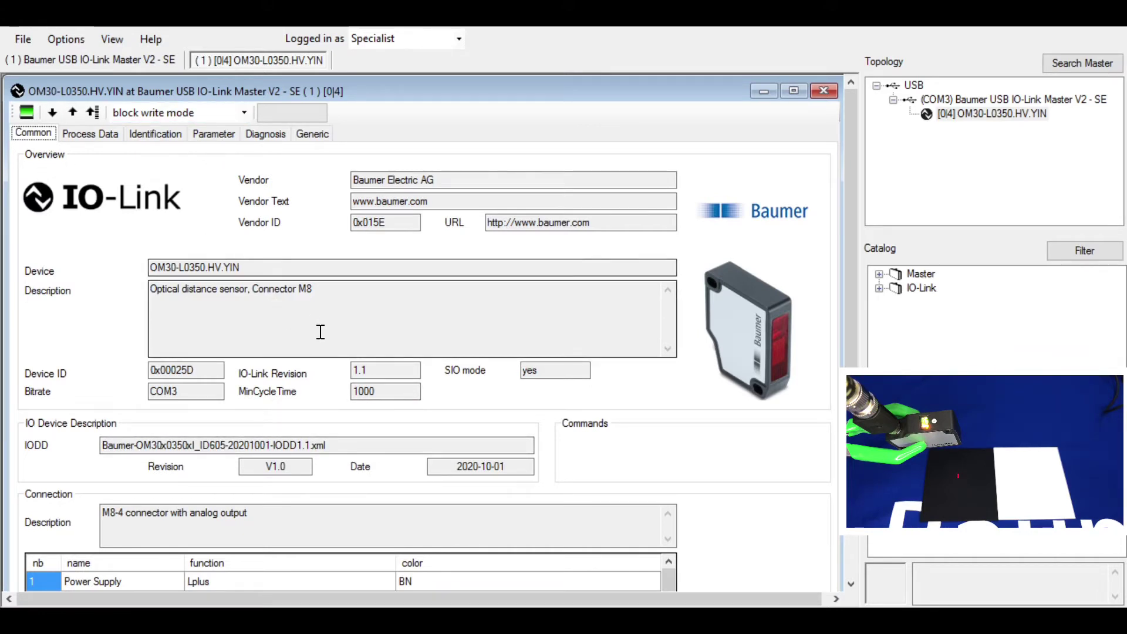
Switch the tool's toolbar combo to direct write mode
{"action": "left_click_drag", "start_coordinate": [849, 276], "coordinate": [851, 363]}
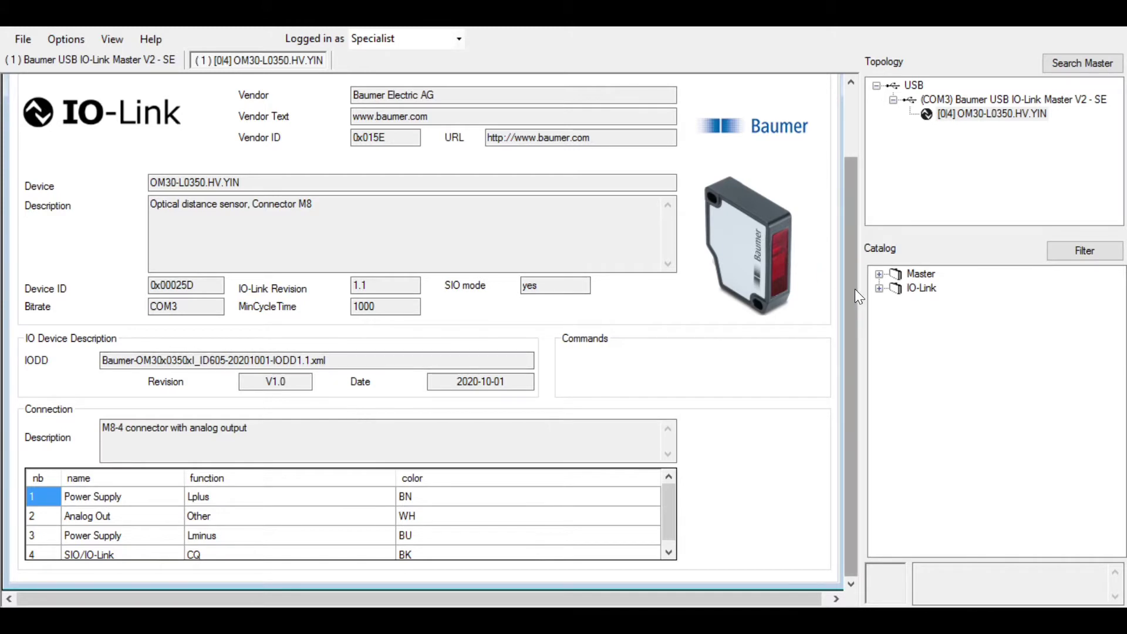
{"action": "scroll", "coordinate": [850, 207], "scroll_direction": "up", "scroll_amount": 2}
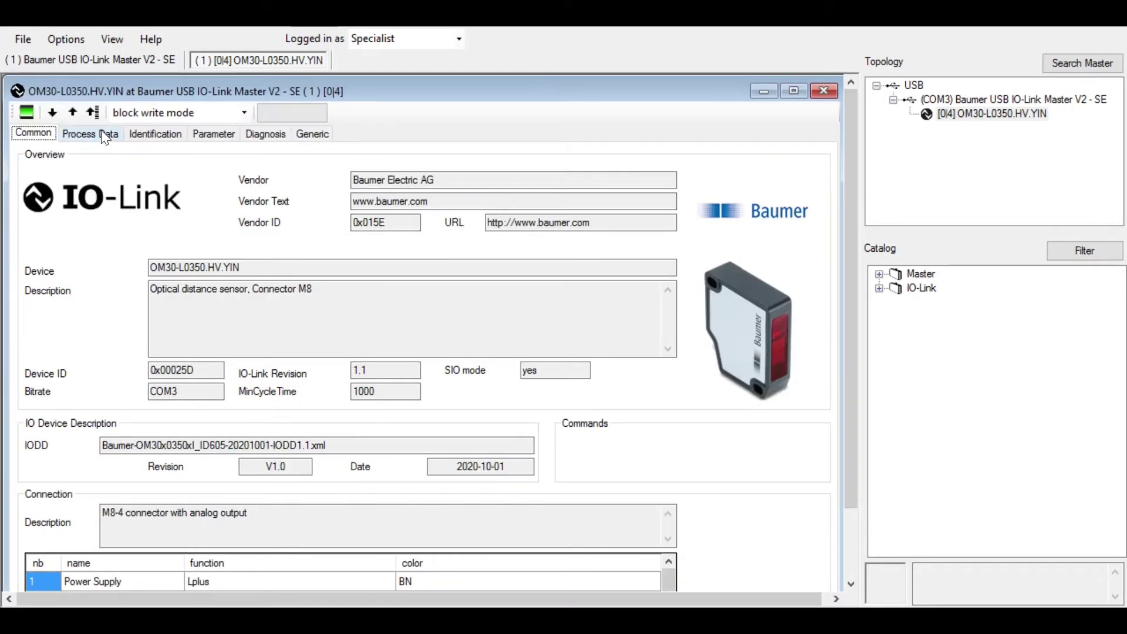
{"action": "left_click", "coordinate": [244, 116]}
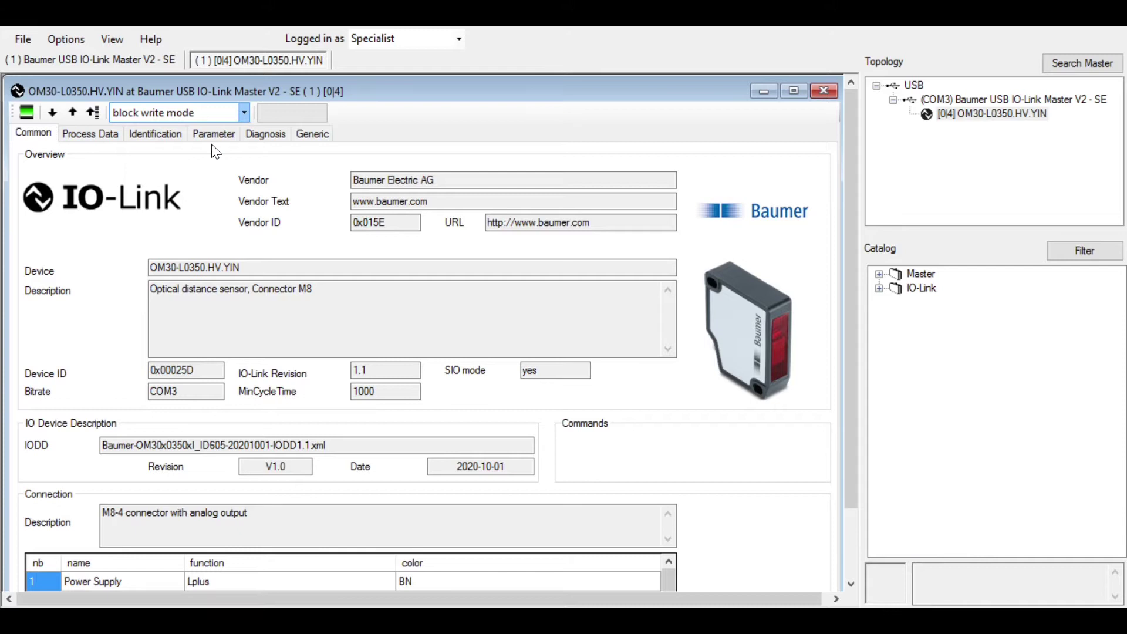
{"action": "left_click", "coordinate": [214, 152]}
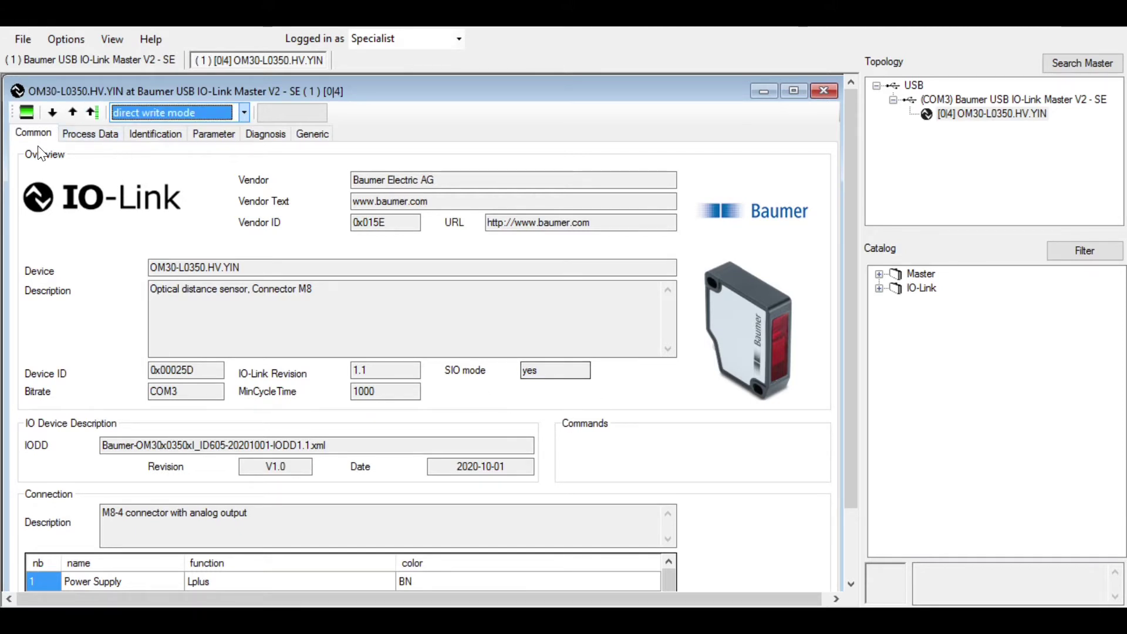
Browse the Process Data and Identification tabs, ending on the sensor's parameter list
{"action": "left_click", "coordinate": [93, 135]}
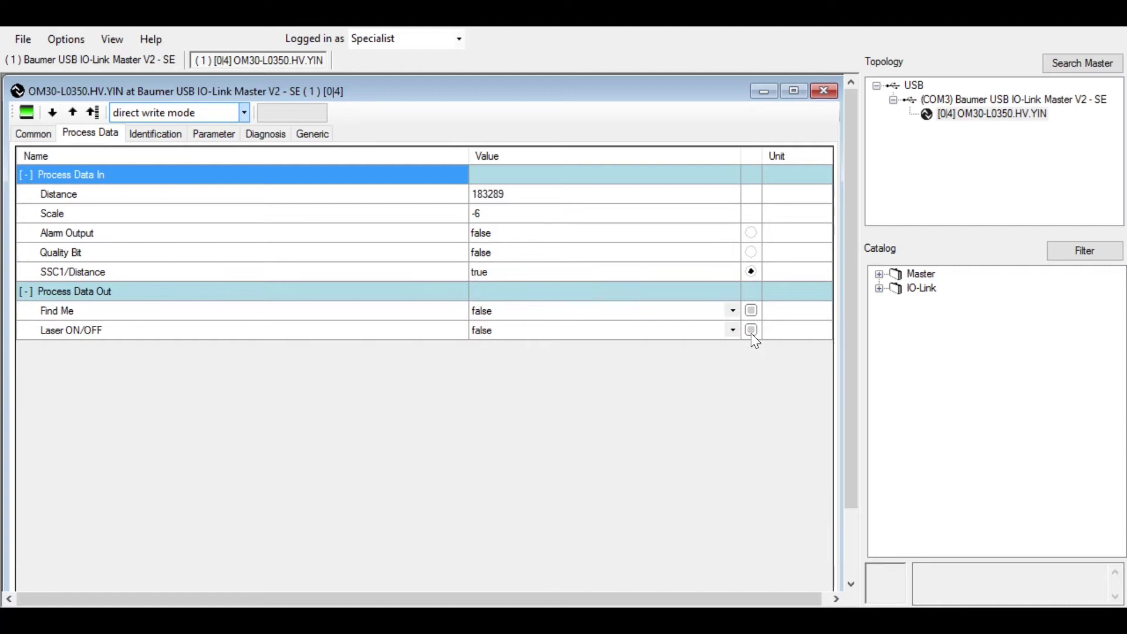
{"action": "left_click", "coordinate": [160, 136]}
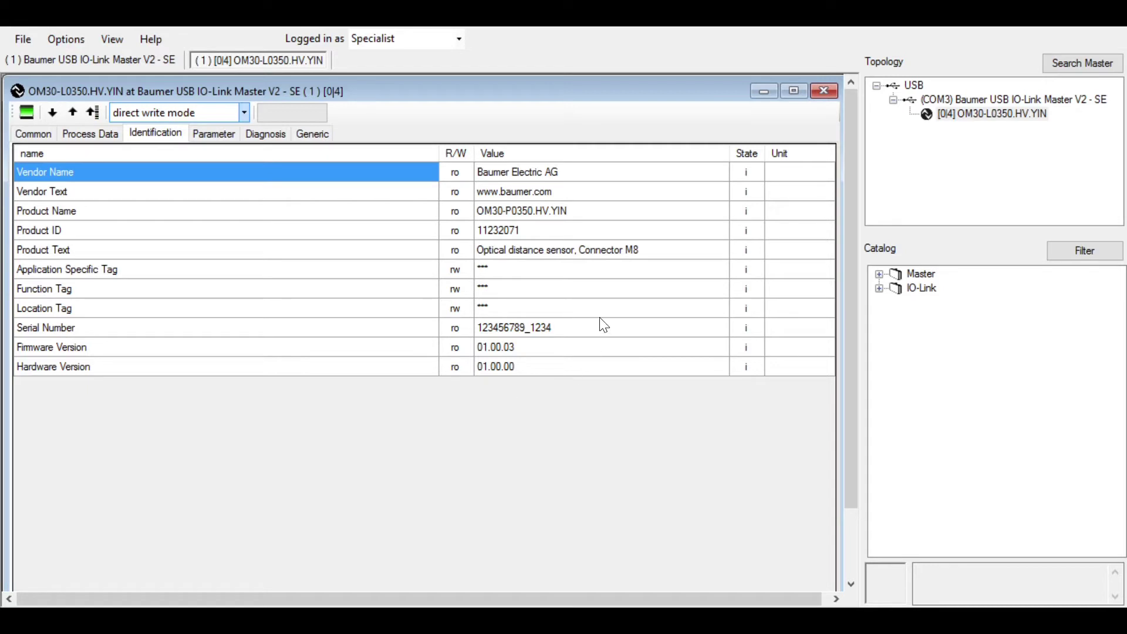
{"action": "left_click", "coordinate": [216, 136]}
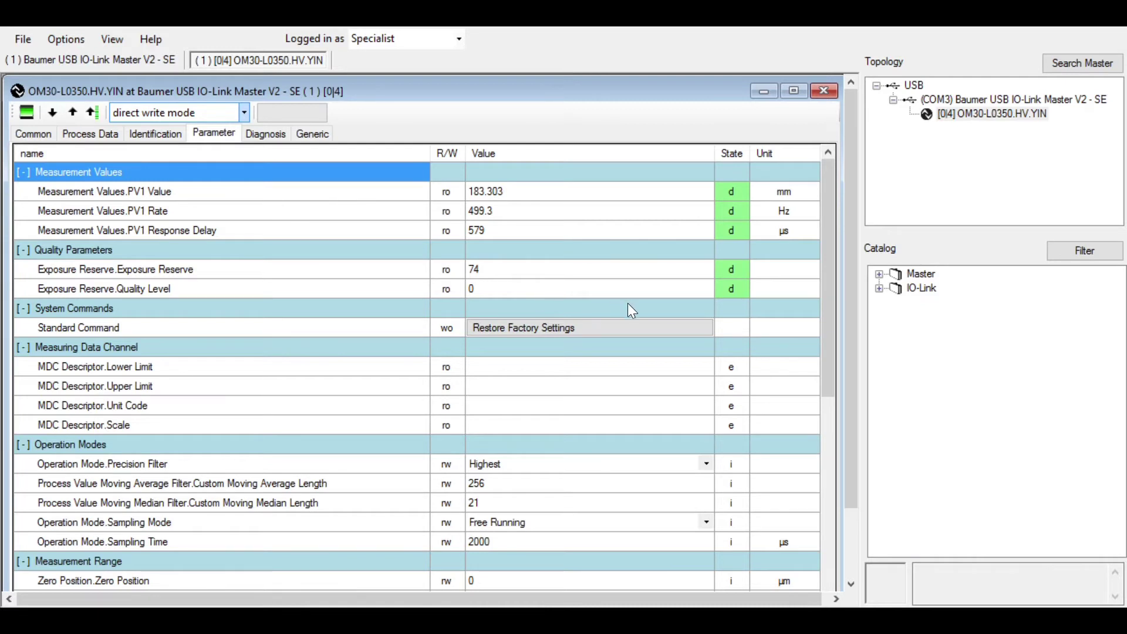
Restore the sensor to its factory settings
{"action": "left_click", "coordinate": [575, 328]}
{"action": "left_click", "coordinate": [589, 327]}
{"action": "left_click", "coordinate": [590, 322]}
{"action": "scroll", "coordinate": [618, 317], "scroll_direction": "down", "scroll_amount": 1}
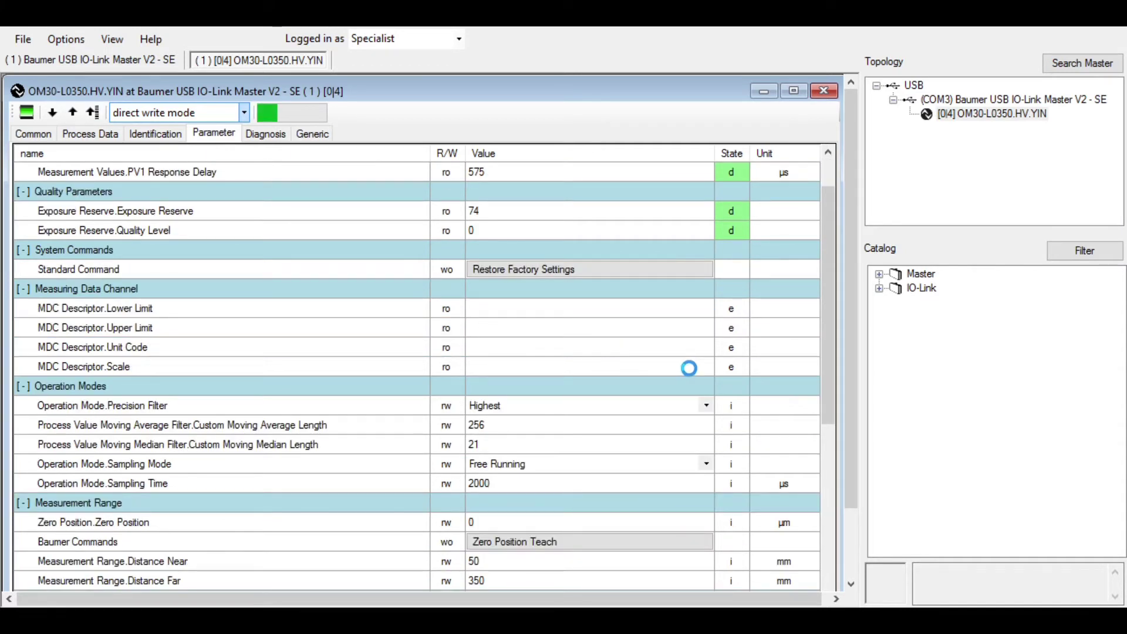
Check the sampling mode, then teach the current distance as the zero position
{"action": "left_click", "coordinate": [708, 465]}
{"action": "left_click", "coordinate": [707, 463]}
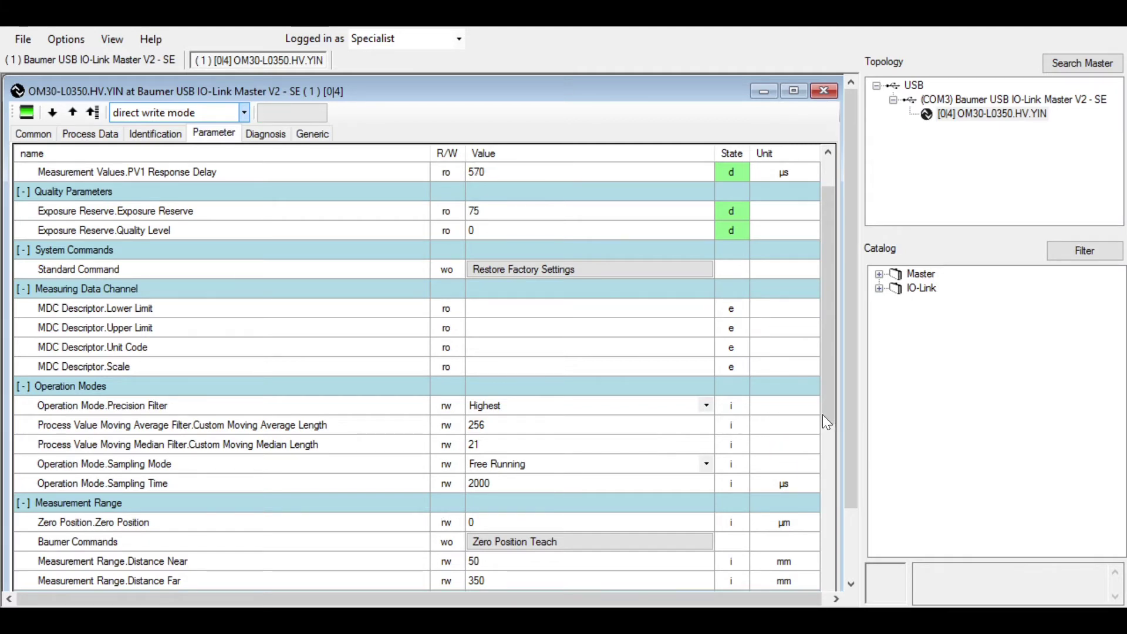
{"action": "scroll", "coordinate": [579, 441], "scroll_direction": "down", "scroll_amount": 2}
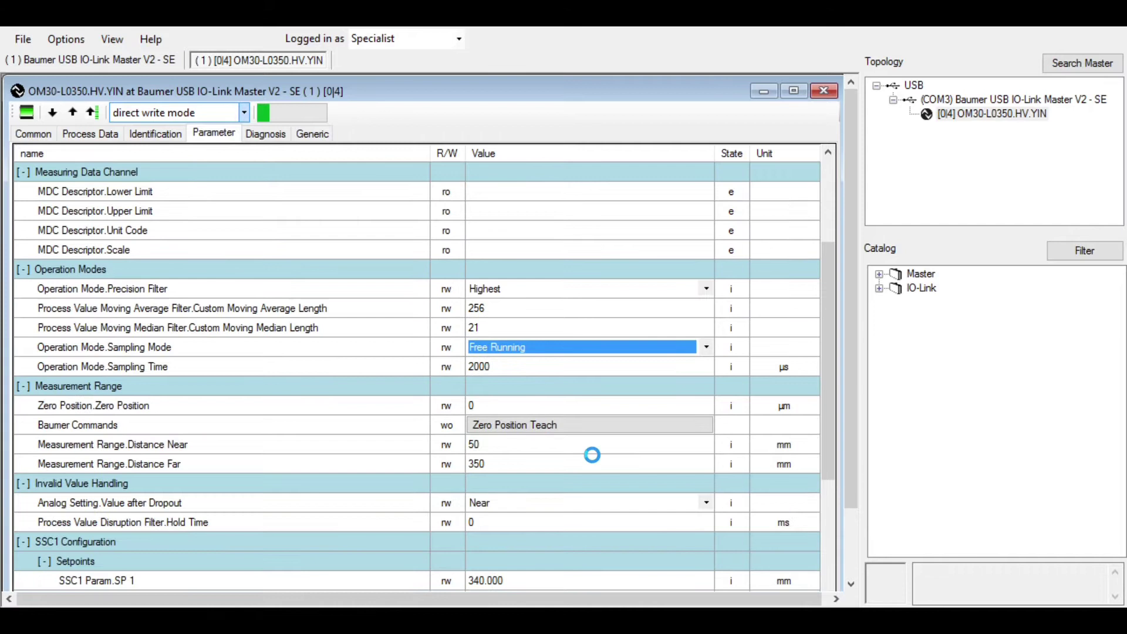
{"action": "scroll", "coordinate": [532, 403], "scroll_direction": "down", "scroll_amount": 1}
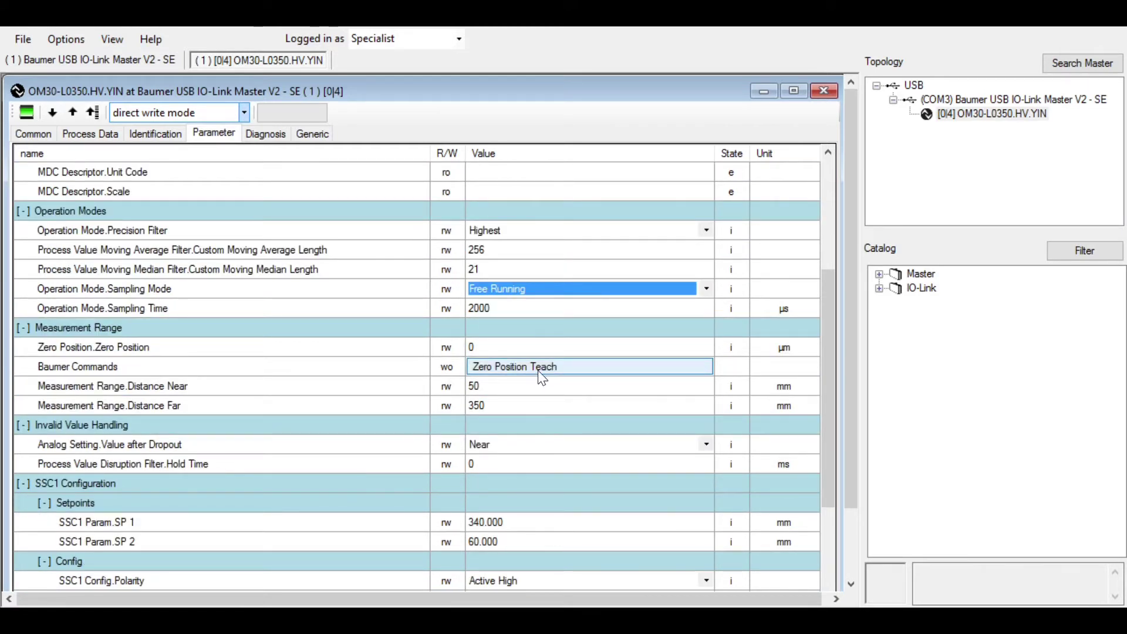
{"action": "left_click", "coordinate": [552, 373]}
{"action": "left_click", "coordinate": [556, 374]}
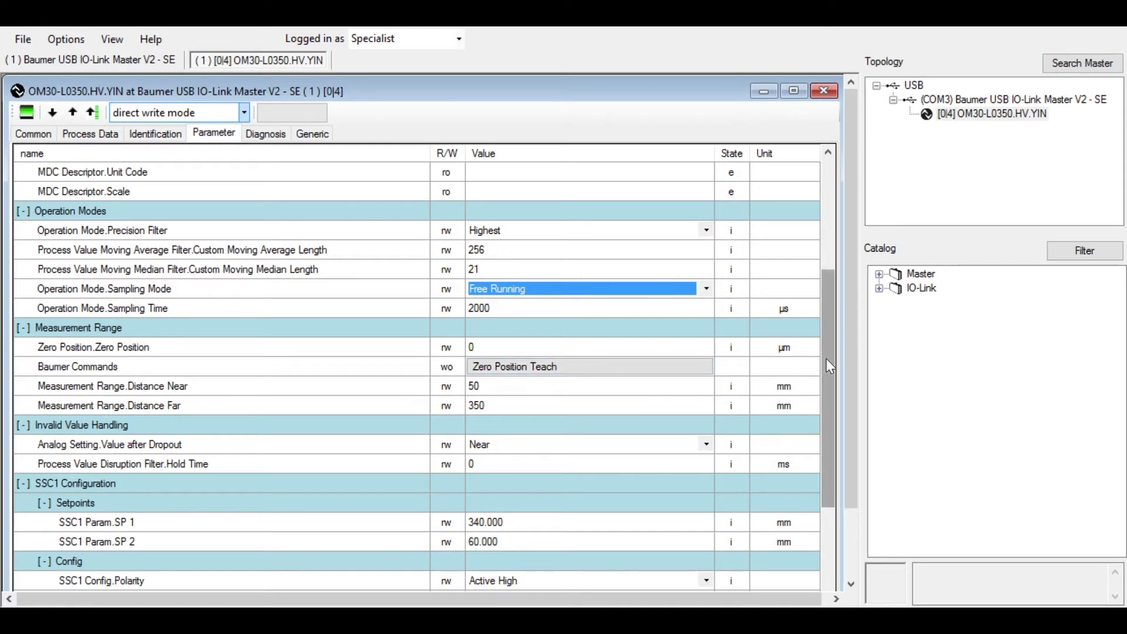
{"action": "scroll", "coordinate": [840, 374], "scroll_direction": "down", "scroll_amount": 3}
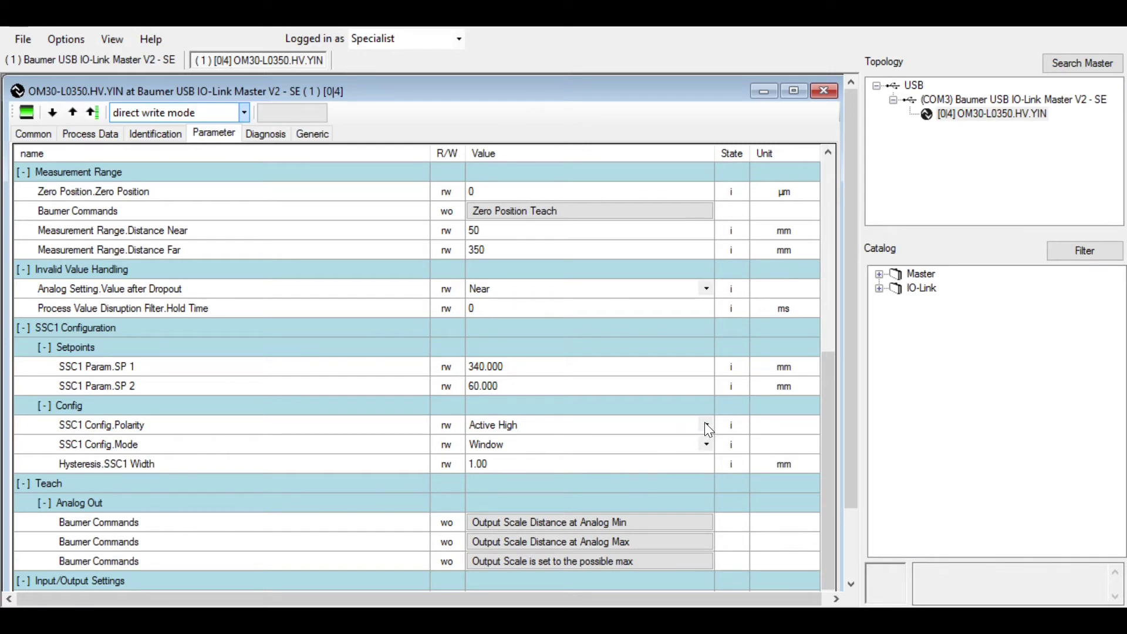
Change SSC1 polarity to Active Low, keeping SSC1 mode at Window
{"action": "left_click", "coordinate": [706, 447]}
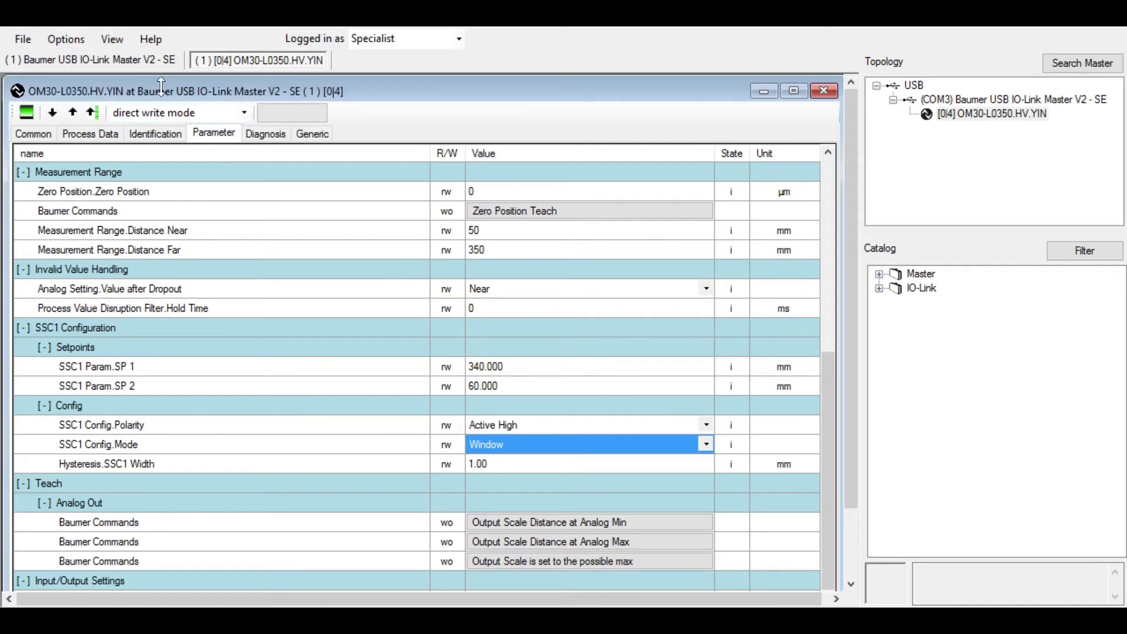
{"action": "left_click", "coordinate": [709, 424]}
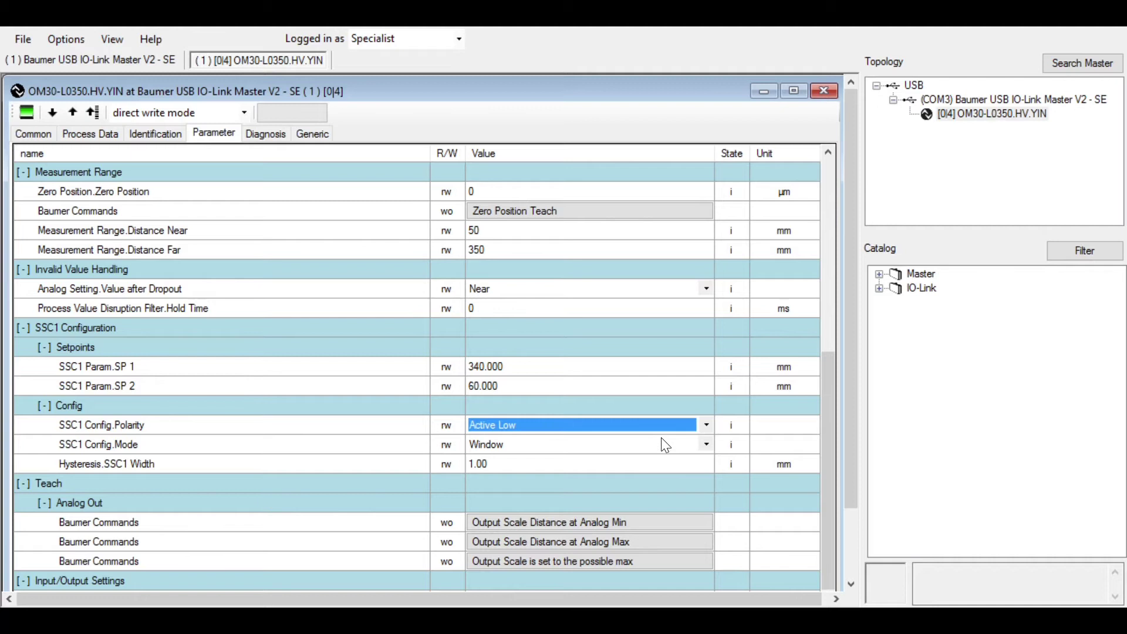
{"action": "left_click", "coordinate": [707, 445]}
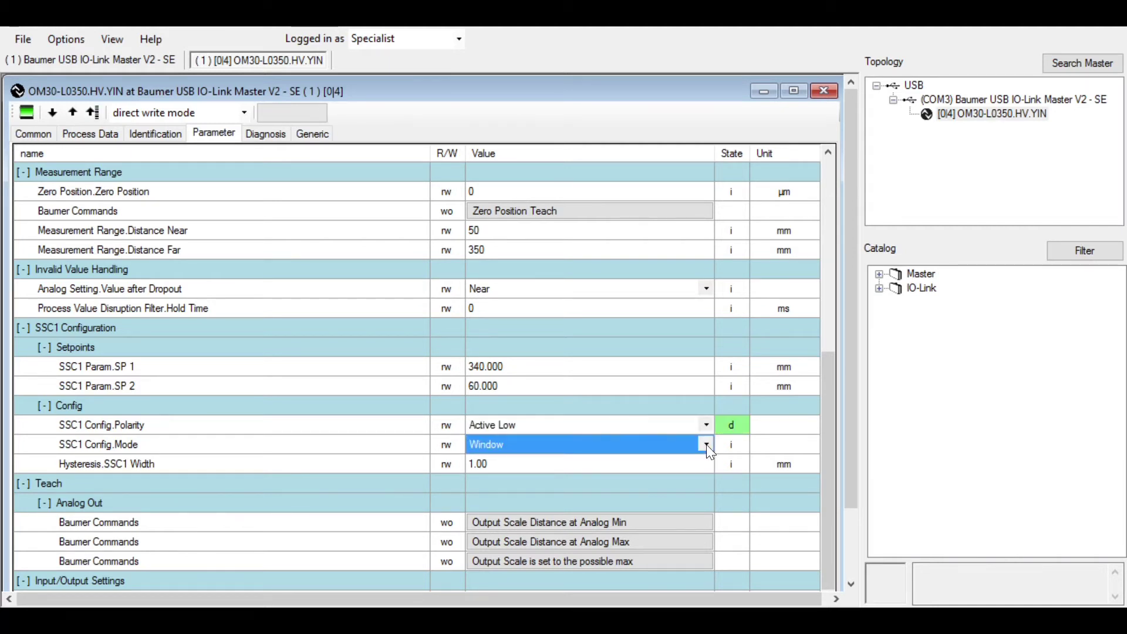
{"action": "left_click", "coordinate": [704, 445]}
{"action": "left_click", "coordinate": [657, 457]}
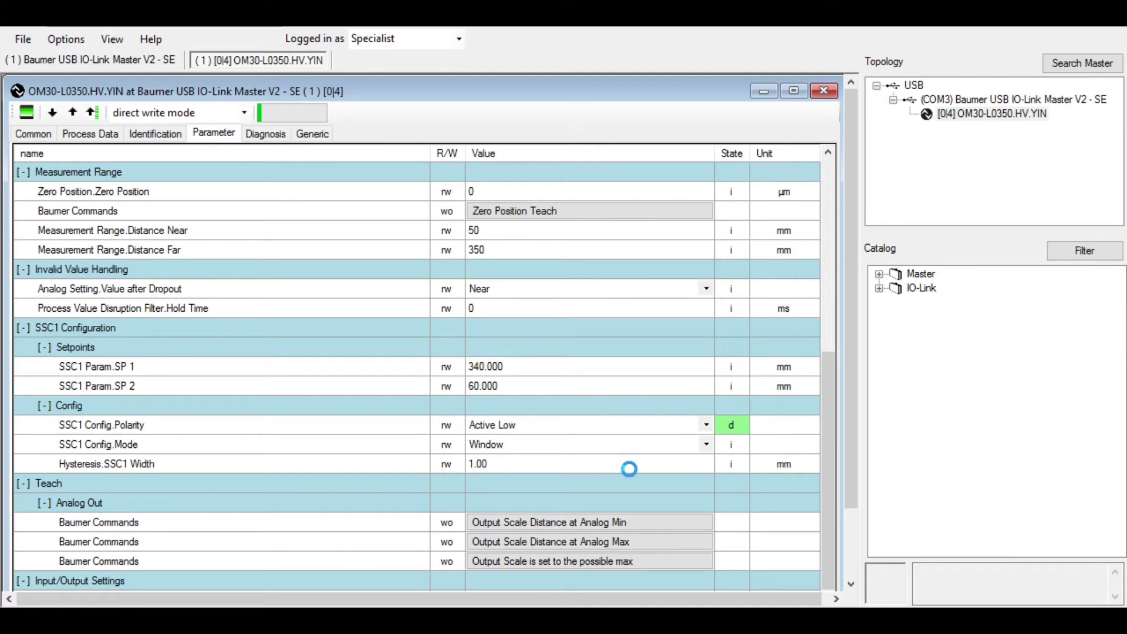
{"action": "left_click", "coordinate": [690, 486]}
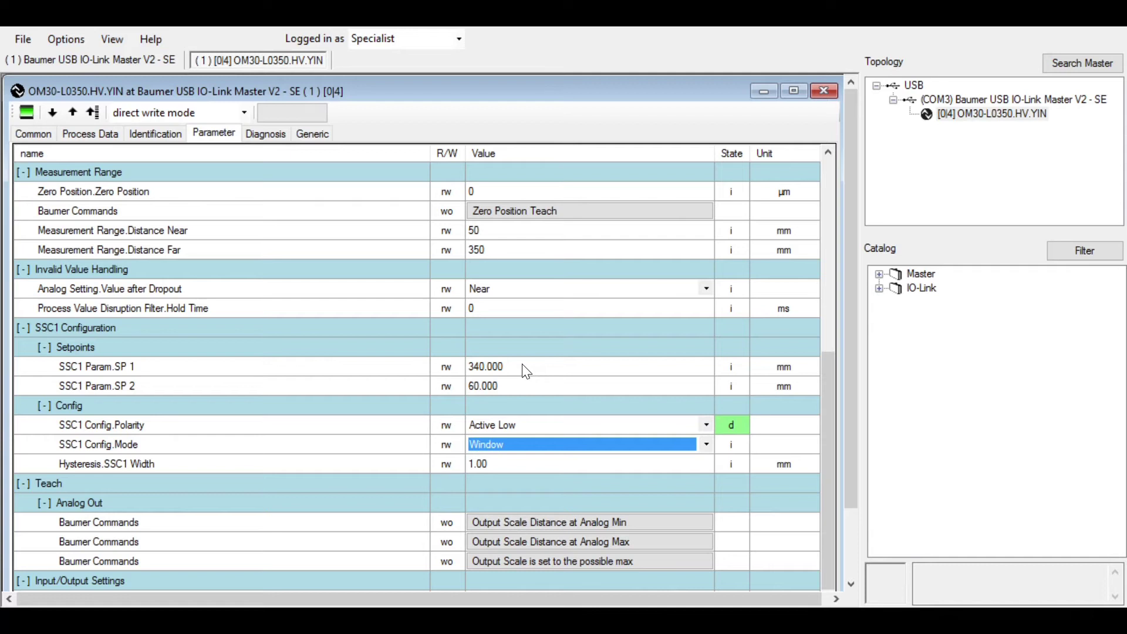
Enter 180 for SSC1 SP 1 and switch SSC1 mode to Single Point
{"action": "left_click", "coordinate": [524, 369]}
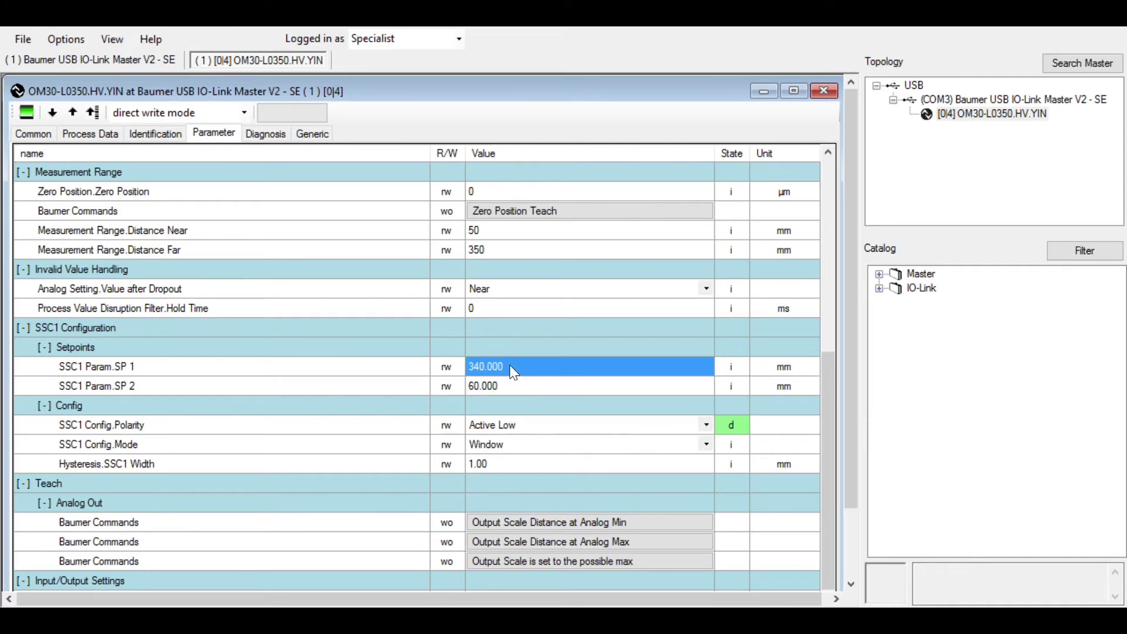
{"action": "type", "text": "180"}
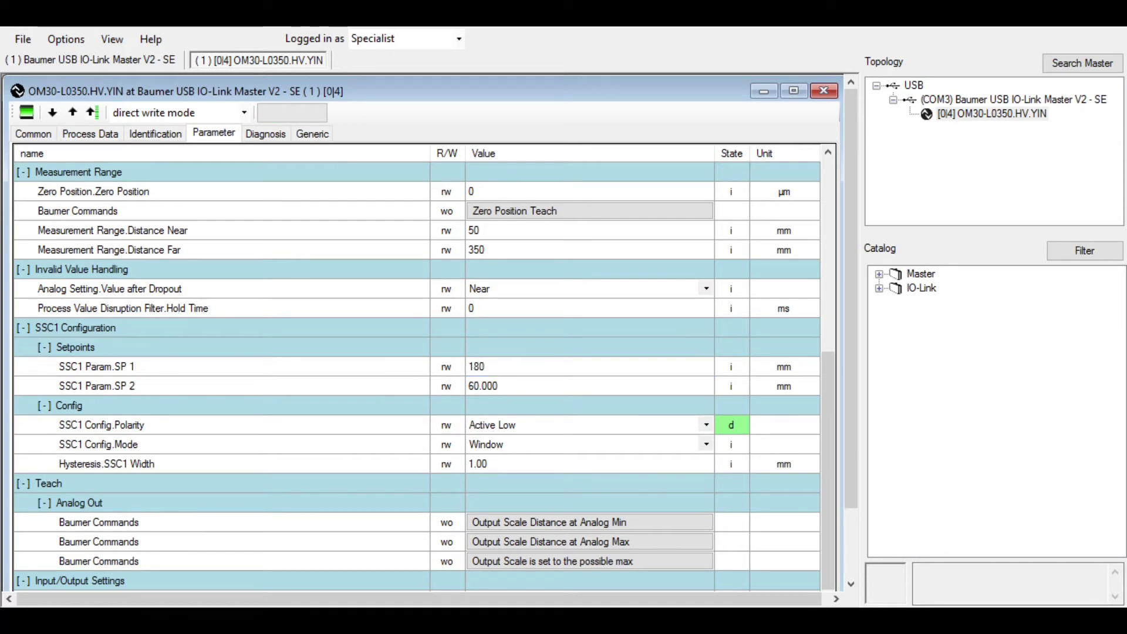
{"action": "key", "text": "Return"}
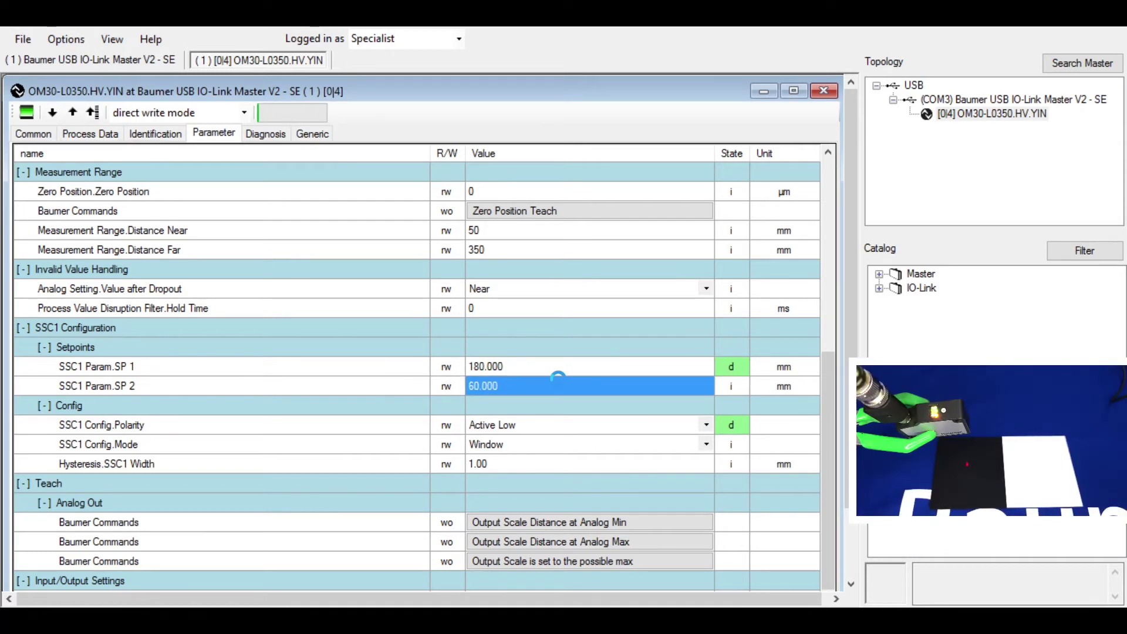
{"action": "left_click", "coordinate": [707, 445]}
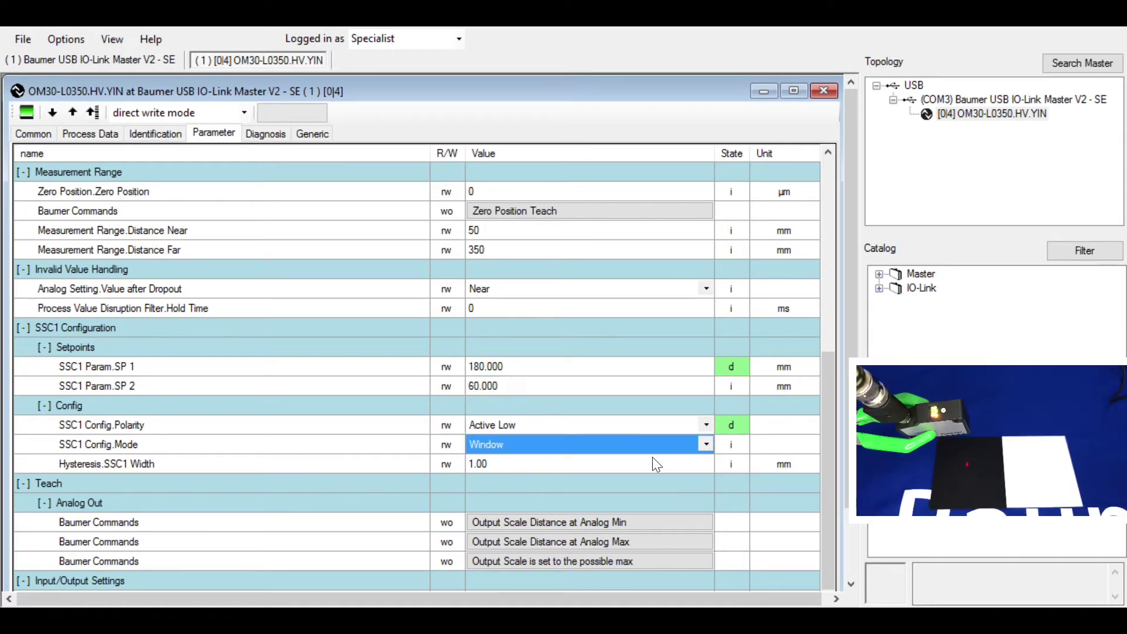
{"action": "left_click", "coordinate": [706, 447]}
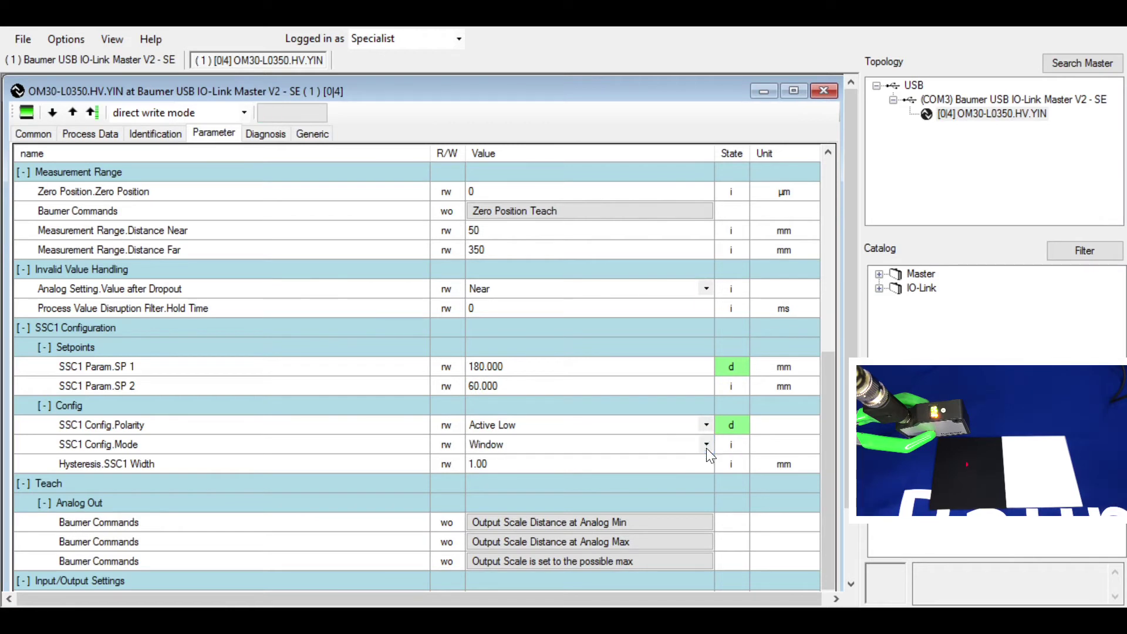
{"action": "key", "text": "Down"}
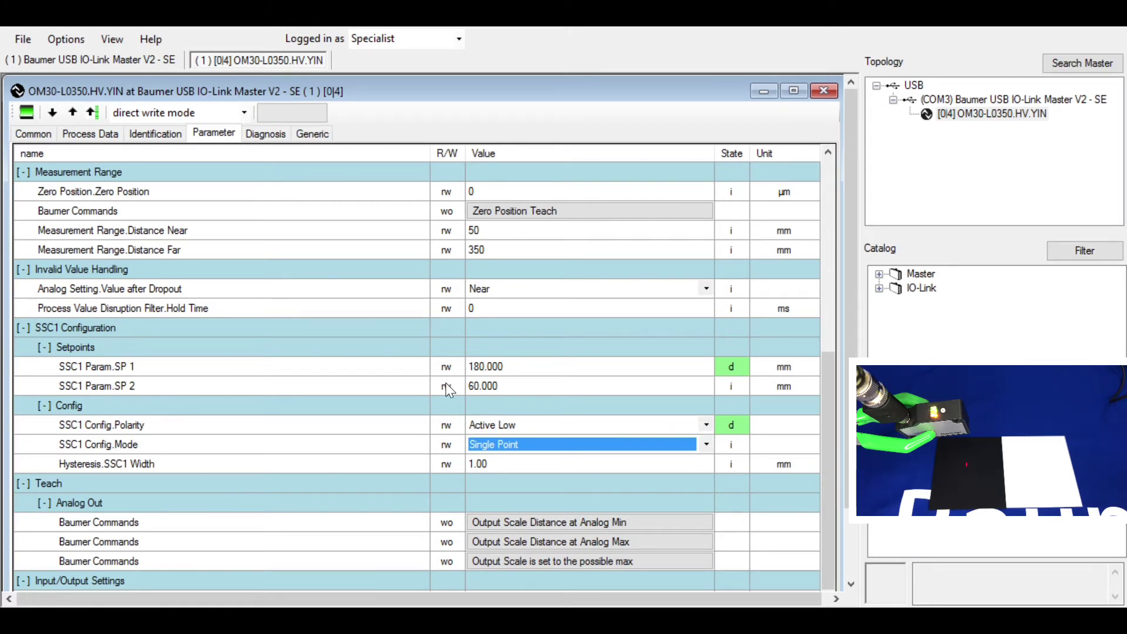
Set SP 1 to 180 and SP 2 to 200, then return SSC1 mode to Window
{"action": "left_click", "coordinate": [513, 366]}
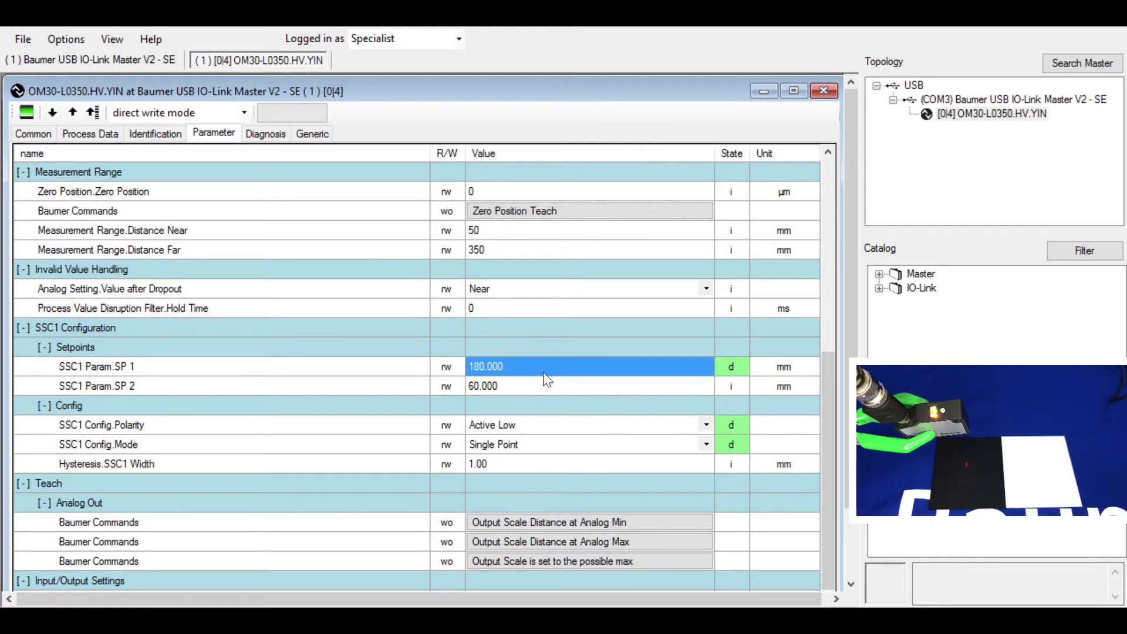
{"action": "type", "text": "180"}
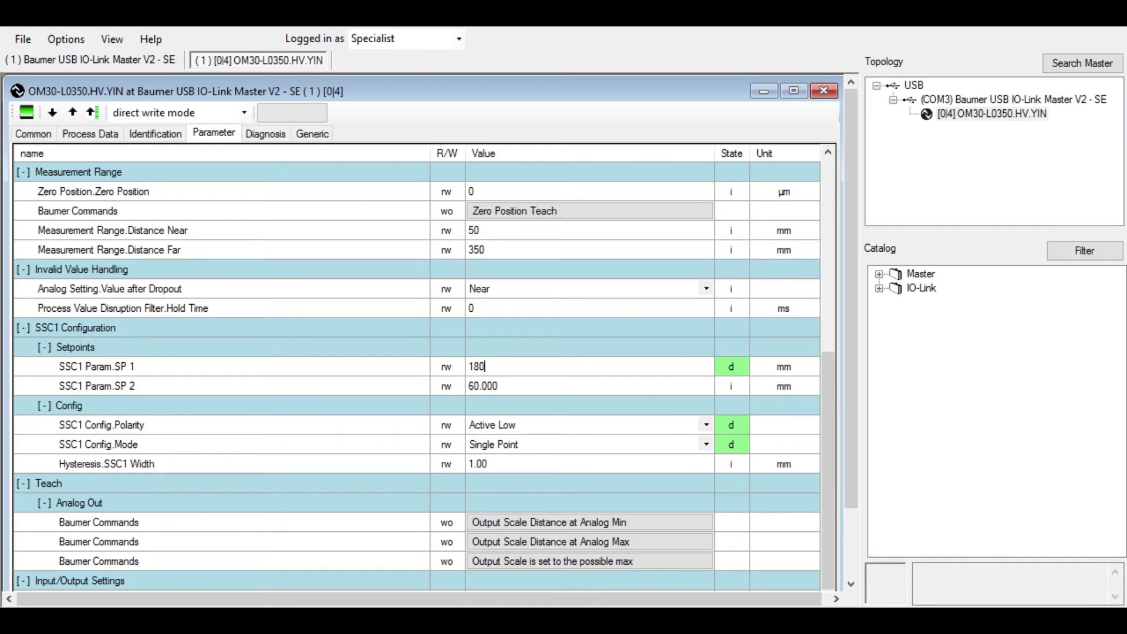
{"action": "key", "text": "Return"}
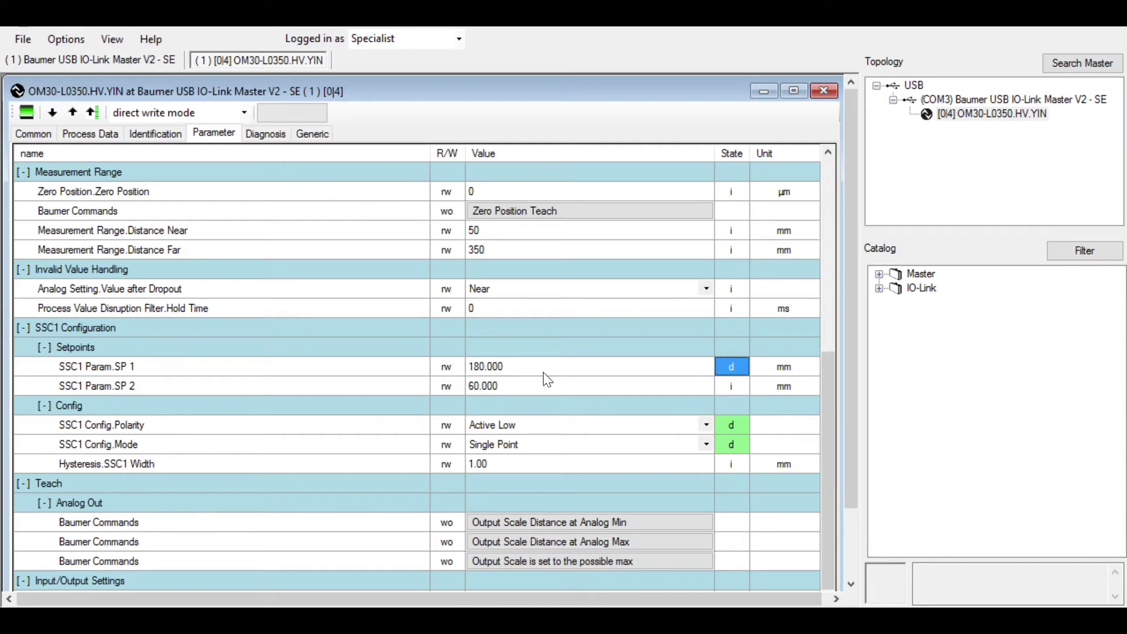
{"action": "left_click", "coordinate": [526, 392]}
{"action": "type", "text": "200"}
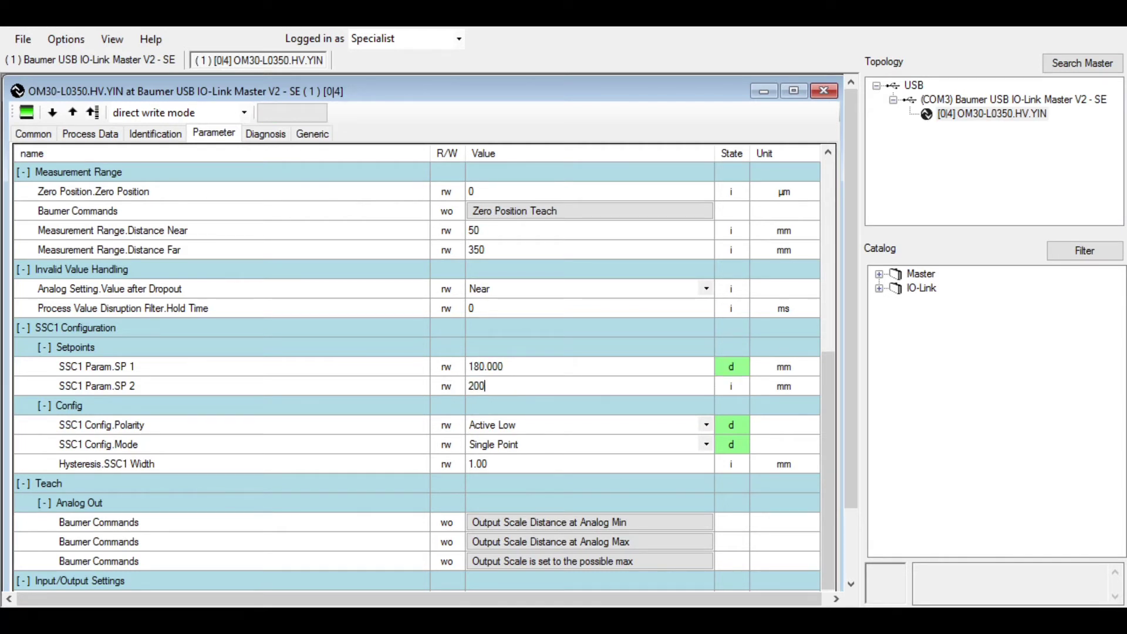
{"action": "key", "text": "Return"}
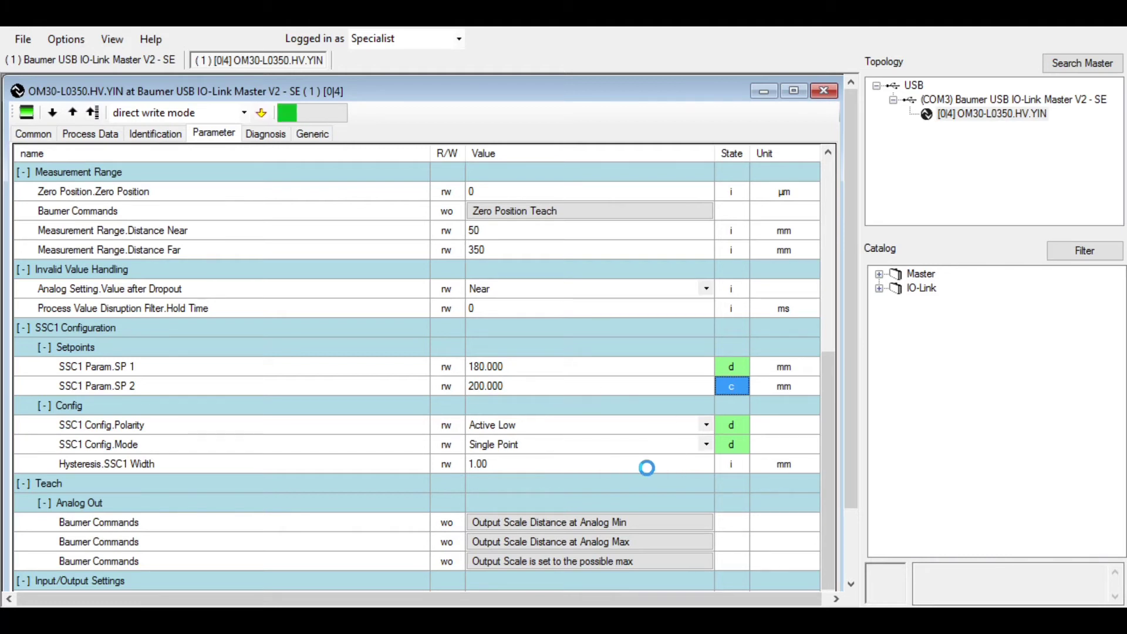
{"action": "left_click", "coordinate": [709, 444]}
{"action": "left_click", "coordinate": [707, 444]}
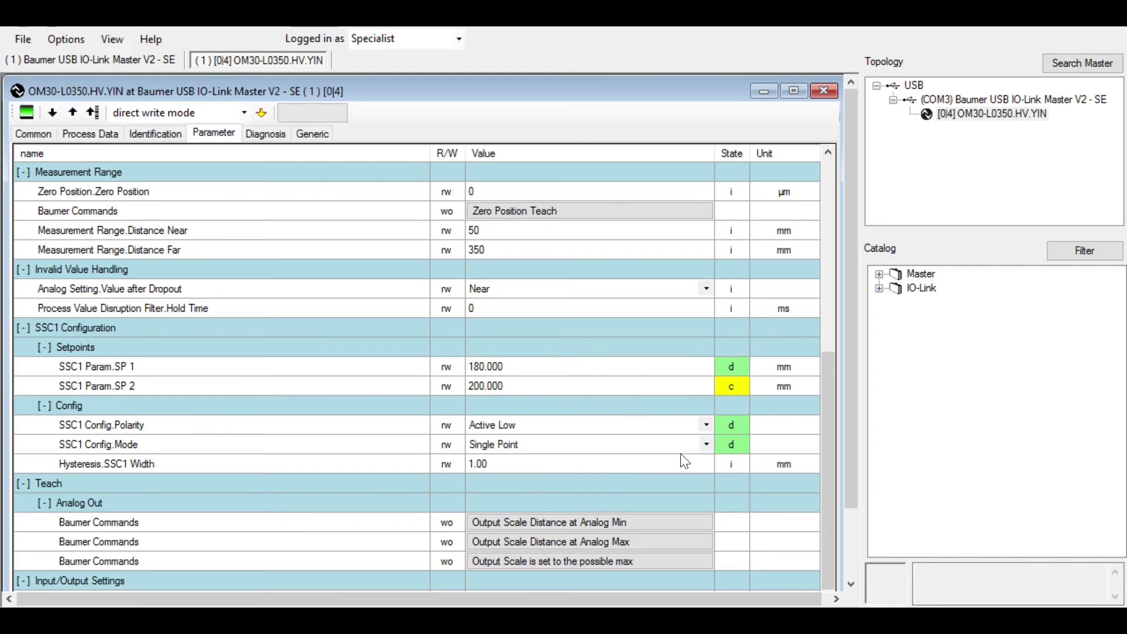
Confirm Window as SSC1 mode and run the Analog Max and possible-max commands
{"action": "left_click", "coordinate": [681, 473]}
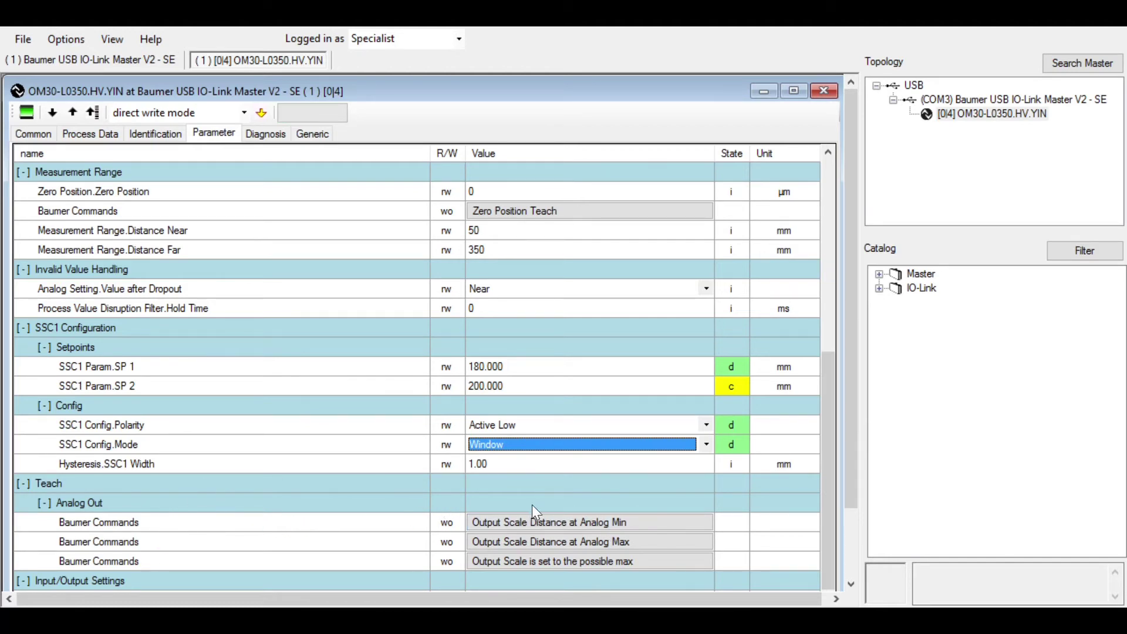
{"action": "scroll", "coordinate": [571, 506], "scroll_direction": "down", "scroll_amount": 2}
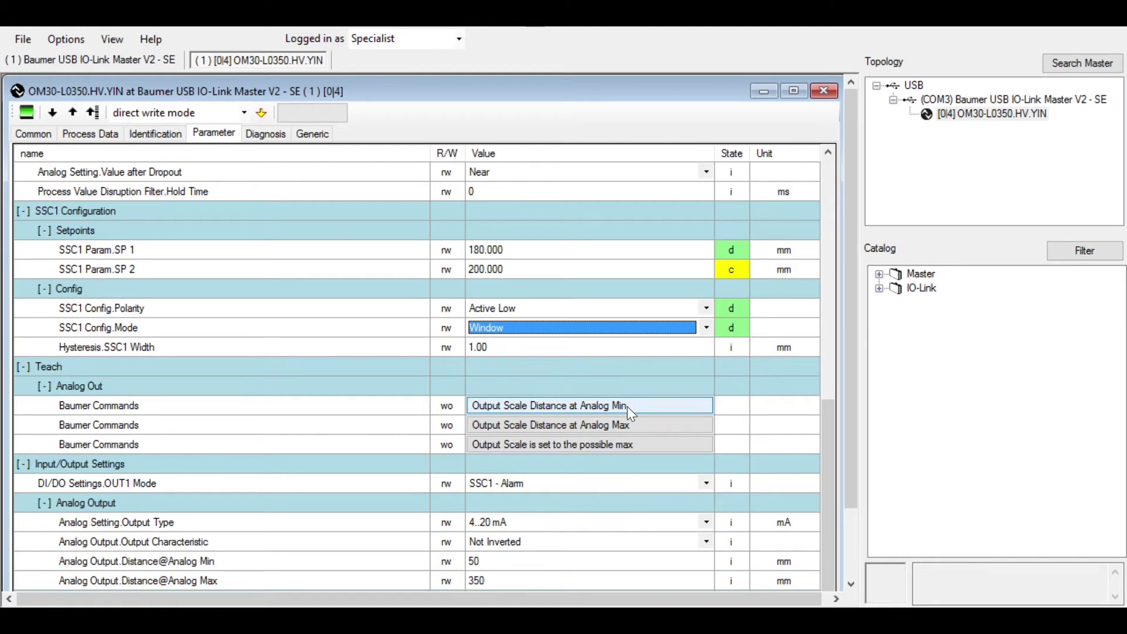
{"action": "left_click", "coordinate": [640, 429]}
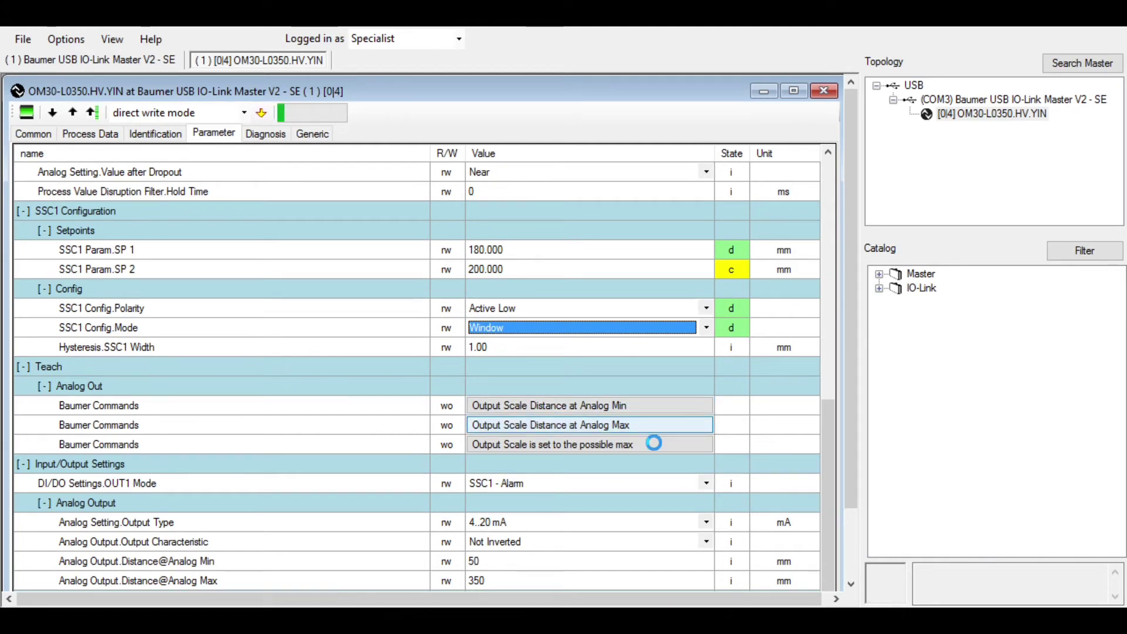
{"action": "left_click", "coordinate": [614, 450]}
{"action": "scroll", "coordinate": [611, 505], "scroll_direction": "down", "scroll_amount": 1}
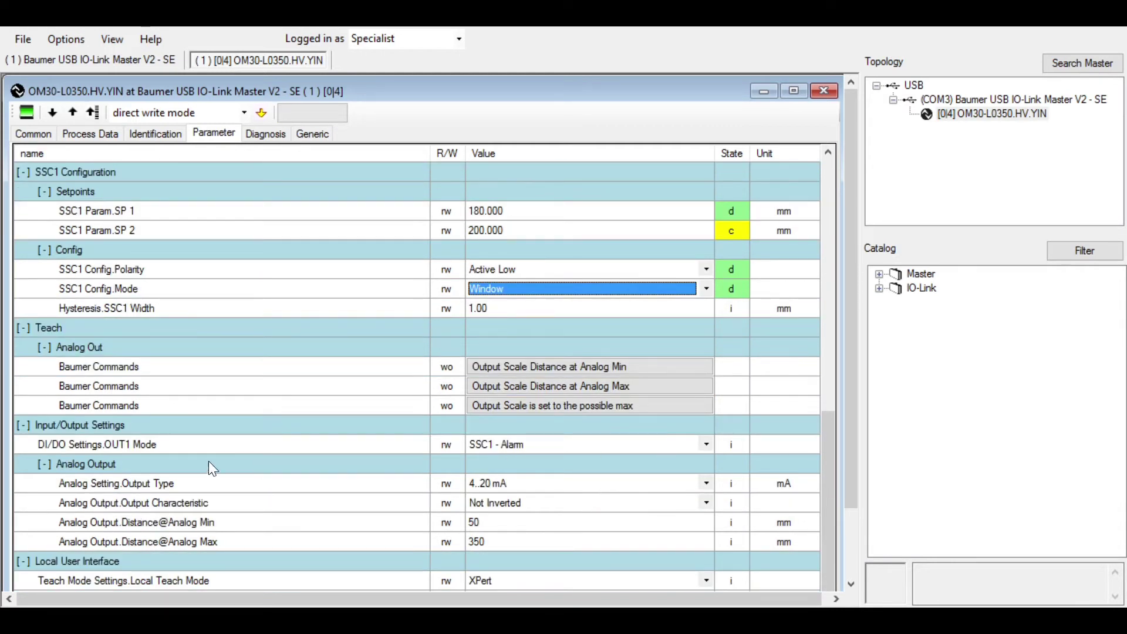
Set DI/DO Settings OUT1 Mode to SSC1 - Switch State
{"action": "left_click", "coordinate": [707, 445]}
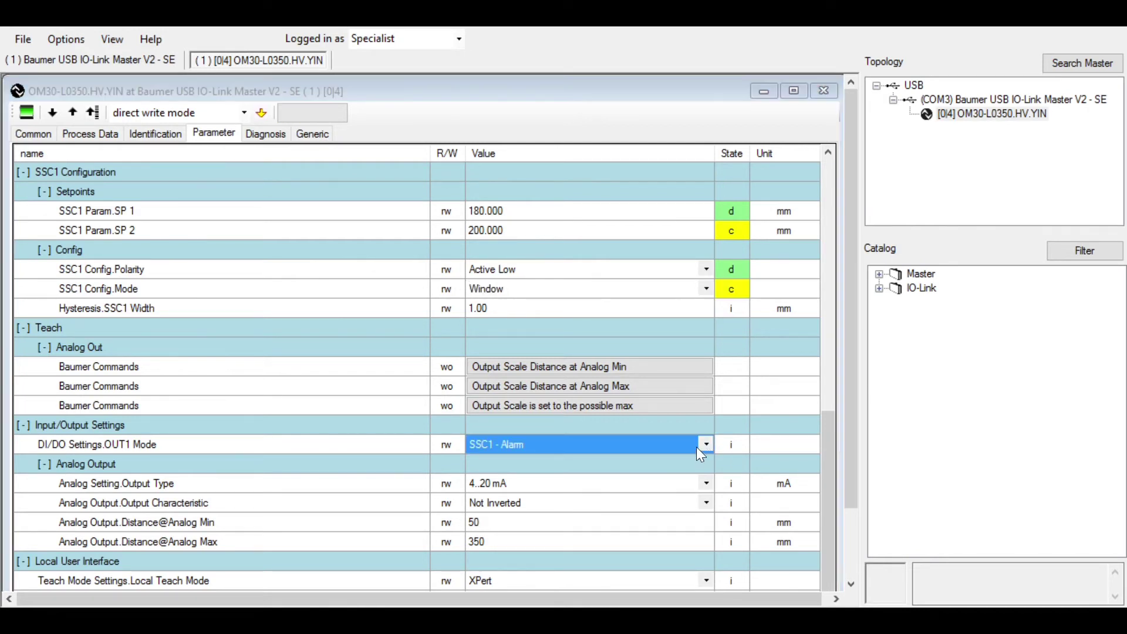
{"action": "left_click", "coordinate": [650, 373]}
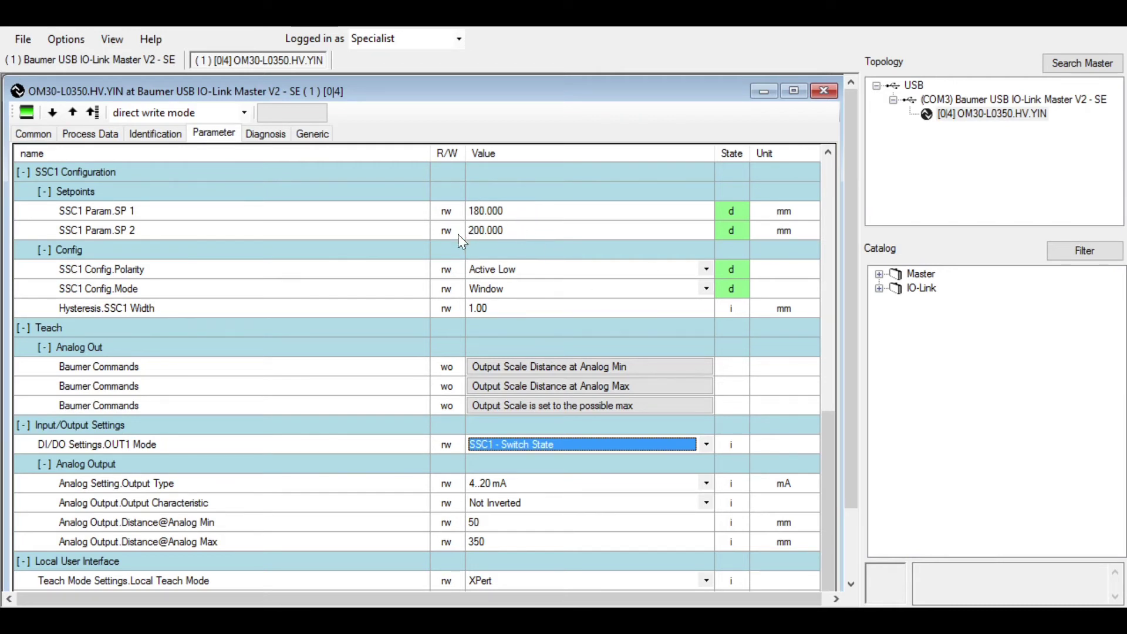
{"action": "left_click", "coordinate": [709, 487]}
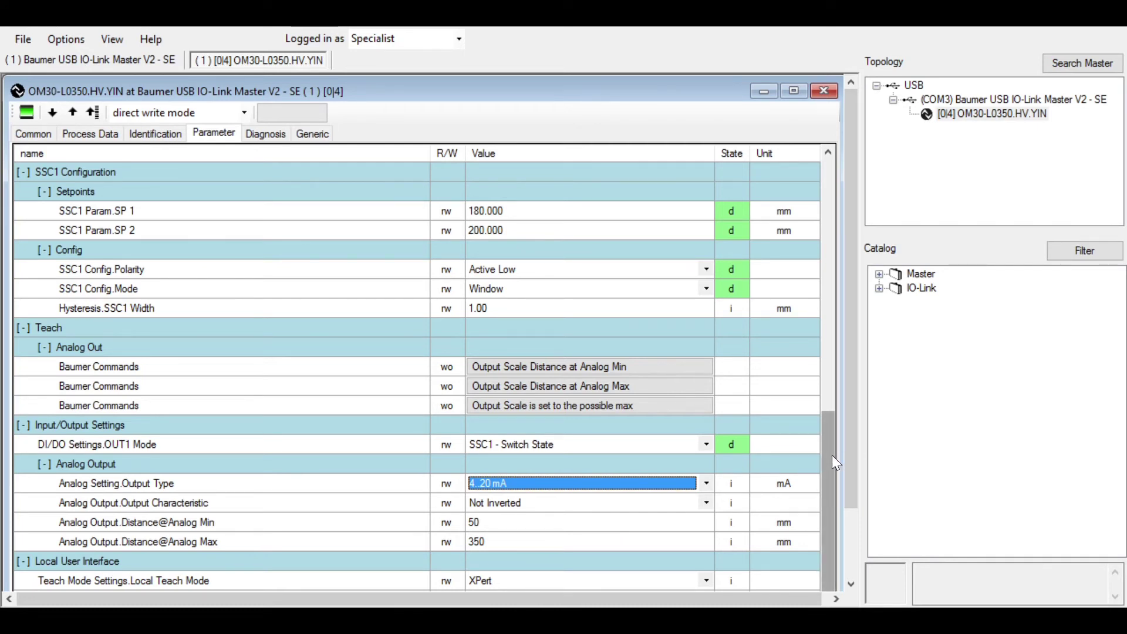
Open the Diagnosis tab and scroll through the sensor's histograms
{"action": "left_click", "coordinate": [266, 140]}
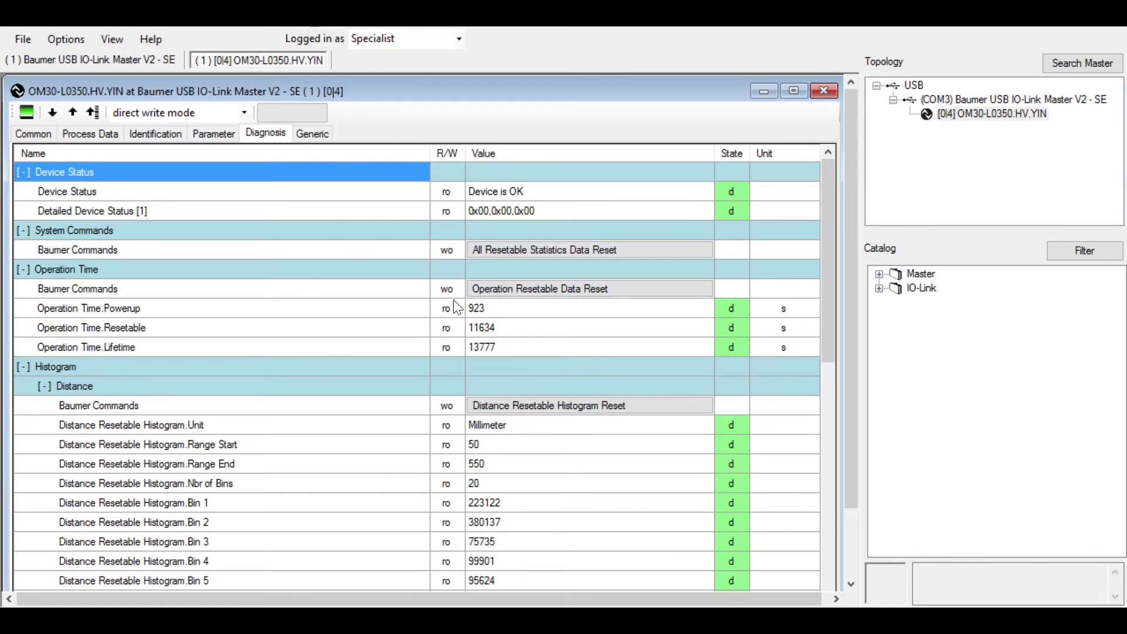
{"action": "scroll", "coordinate": [652, 282], "scroll_direction": "down", "scroll_amount": 8}
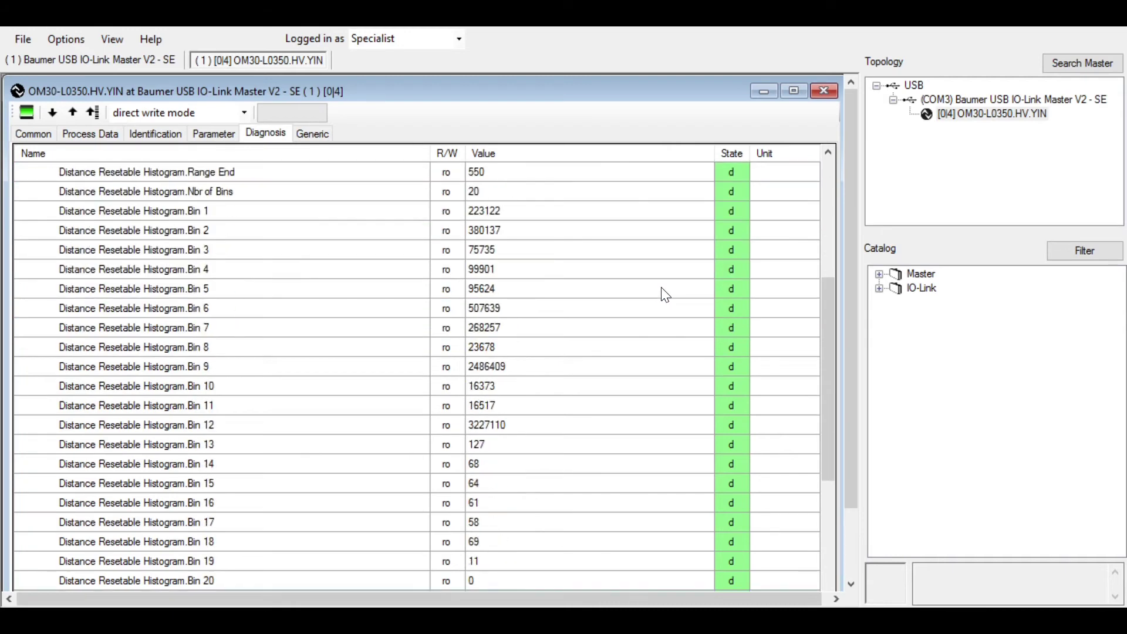
{"action": "scroll", "coordinate": [664, 298], "scroll_direction": "down", "scroll_amount": 2}
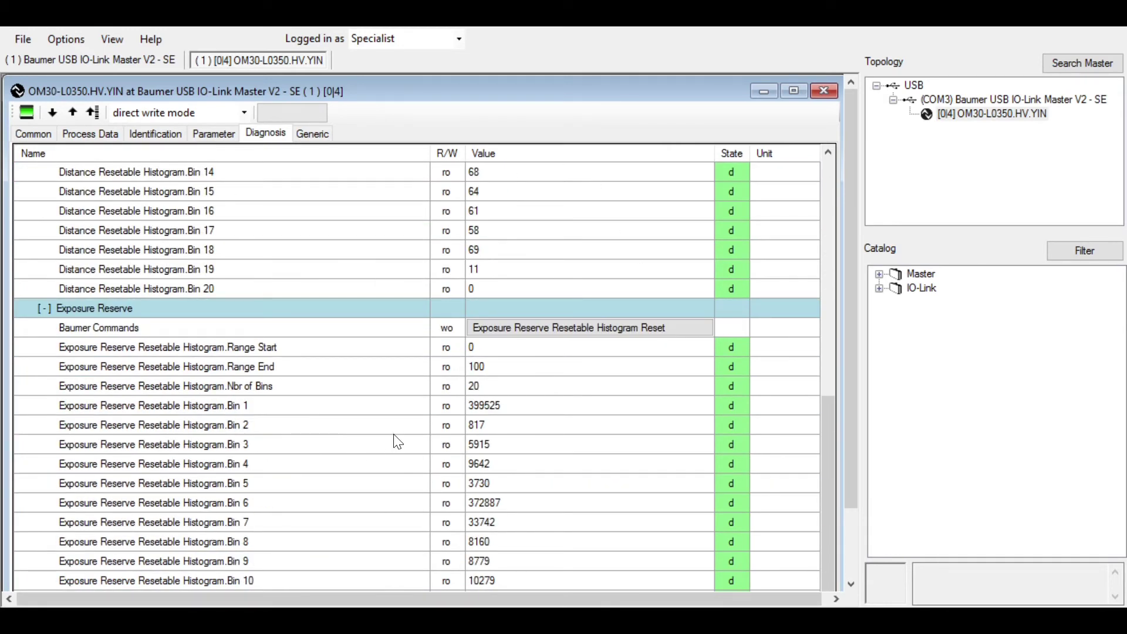
{"action": "scroll", "coordinate": [395, 437], "scroll_direction": "down", "scroll_amount": 2}
{"action": "scroll", "coordinate": [395, 435], "scroll_direction": "up", "scroll_amount": 11}
{"action": "scroll", "coordinate": [435, 379], "scroll_direction": "up", "scroll_amount": 2}
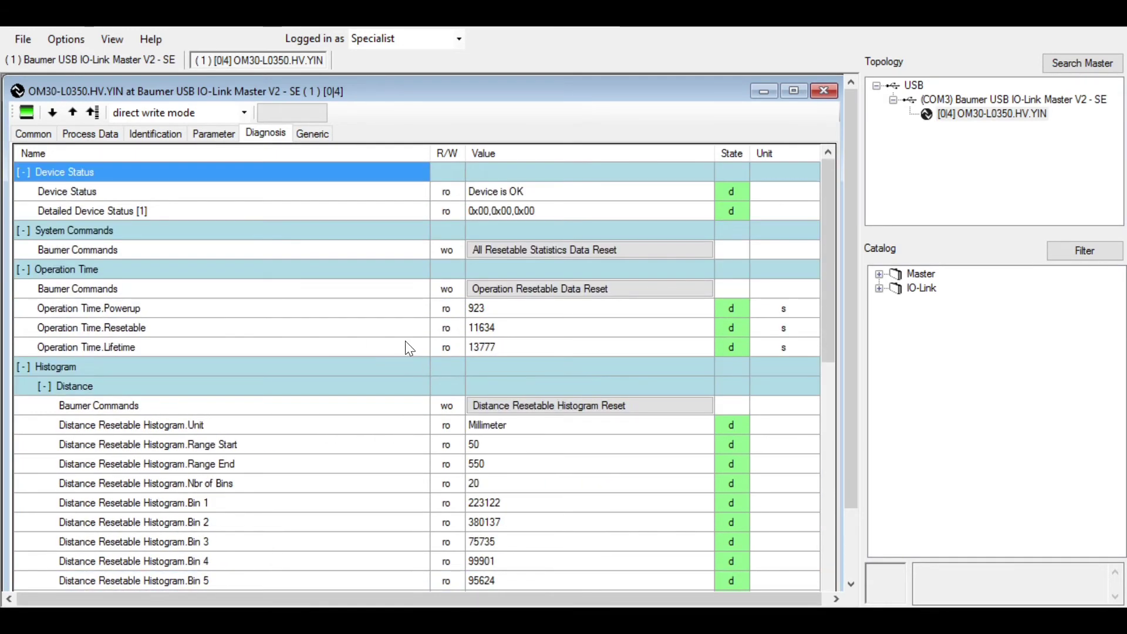
View the Generic page, then the Process Data page showing distance 183315 and SSC1/Distance true
{"action": "left_click", "coordinate": [315, 134]}
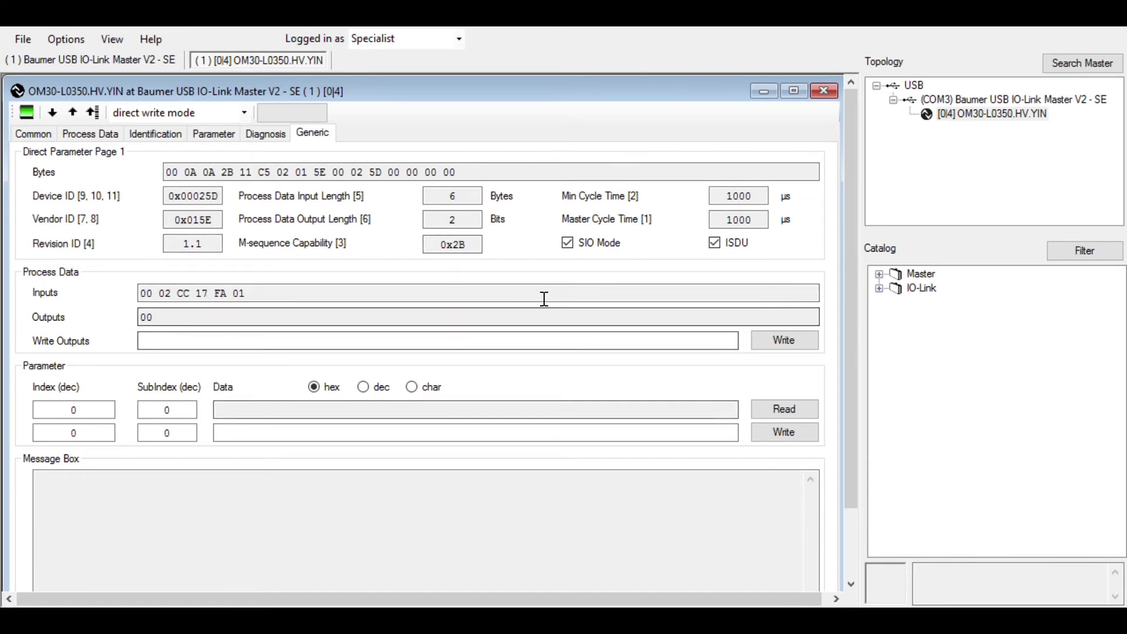
{"action": "left_click", "coordinate": [91, 133]}
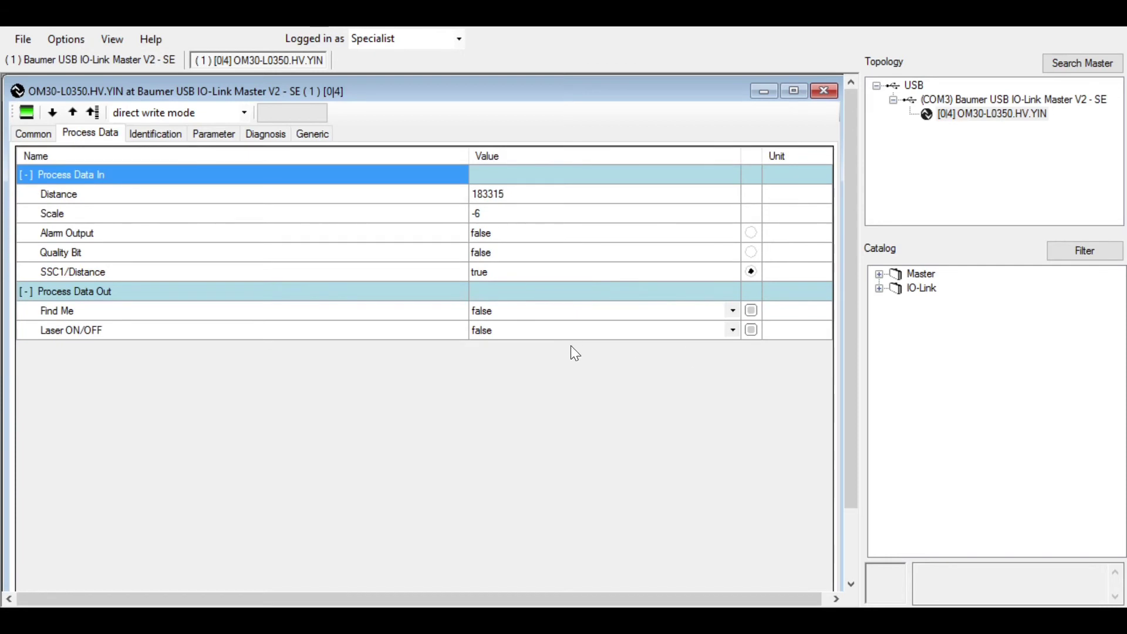